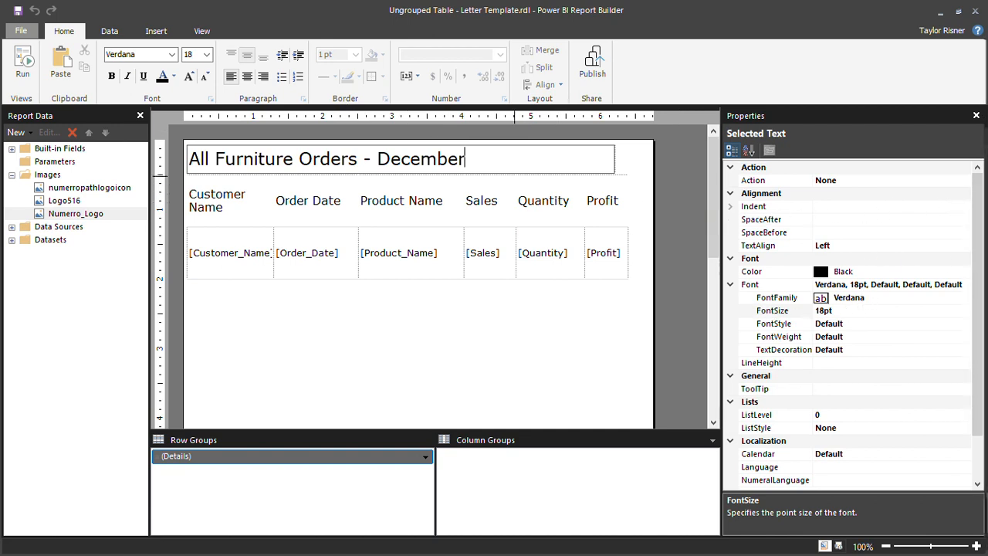
Set the font size of the report title "All Furniture Orders - December" to 24 pt.
{"action": "key", "text": "shift+Left"}
{"action": "key", "text": "shift+Left"}
{"action": "key", "text": "shift+Left"}
{"action": "key", "text": "shift+Left"}
{"action": "key", "text": "shift+Left"}
{"action": "key", "text": "shift+Left"}
{"action": "key", "text": "shift+Left"}
{"action": "key", "text": "shift+Left"}
{"action": "key", "text": "shift+Left"}
{"action": "key", "text": "shift+Left"}
{"action": "key", "text": "shift+Left"}
{"action": "key", "text": "shift+Left"}
{"action": "key", "text": "shift+Left"}
{"action": "key", "text": "shift+Left"}
{"action": "key", "text": "shift+Left"}
{"action": "key", "text": "shift+Left"}
{"action": "key", "text": "shift+Left"}
{"action": "key", "text": "shift+Left"}
{"action": "key", "text": "shift+Left"}
{"action": "key", "text": "shift+Left"}
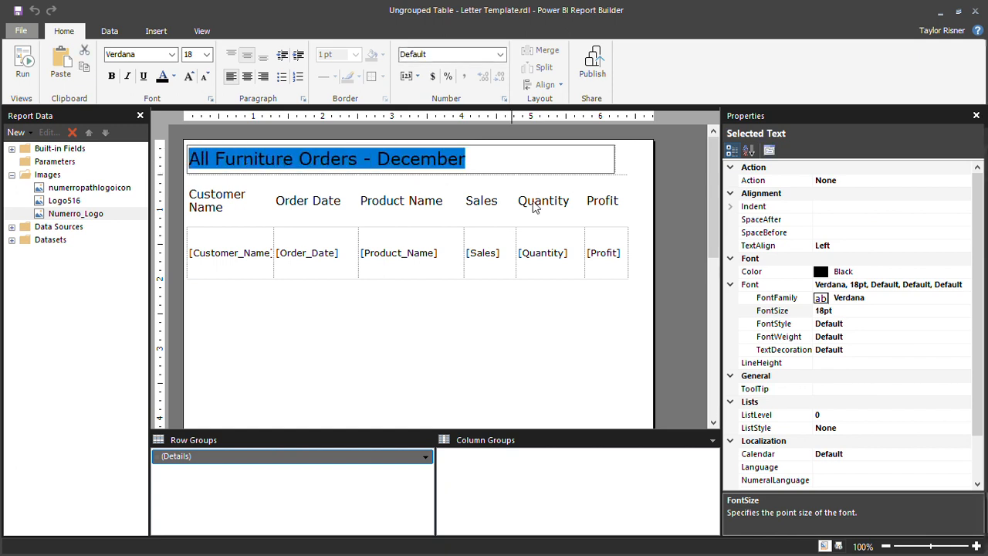
{"action": "left_click", "coordinate": [818, 310]}
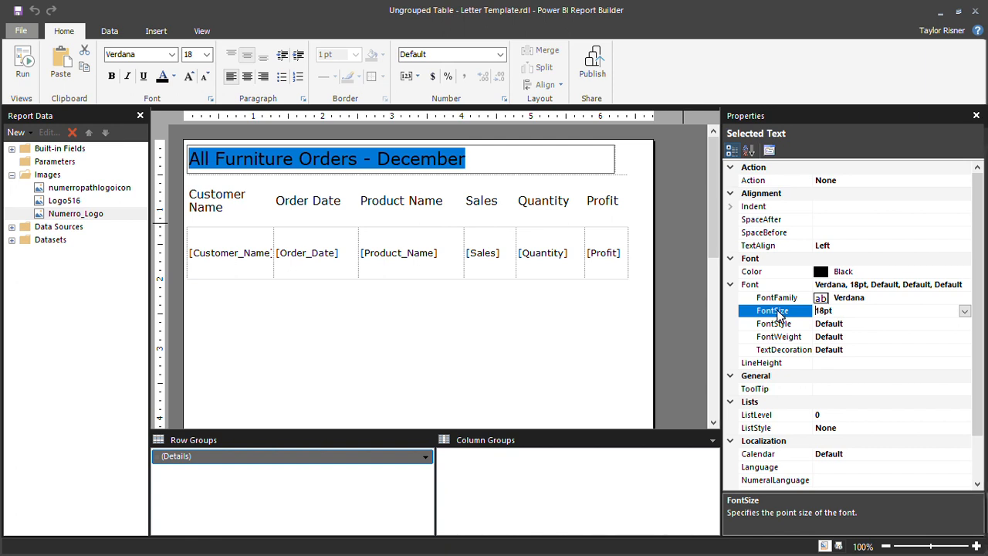
{"action": "left_click_drag", "start_coordinate": [824, 311], "coordinate": [814, 311]}
{"action": "type", "text": "24"}
Show the individual border color settings of the Quantity cell in the table's detail row.
{"action": "left_click", "coordinate": [538, 276]}
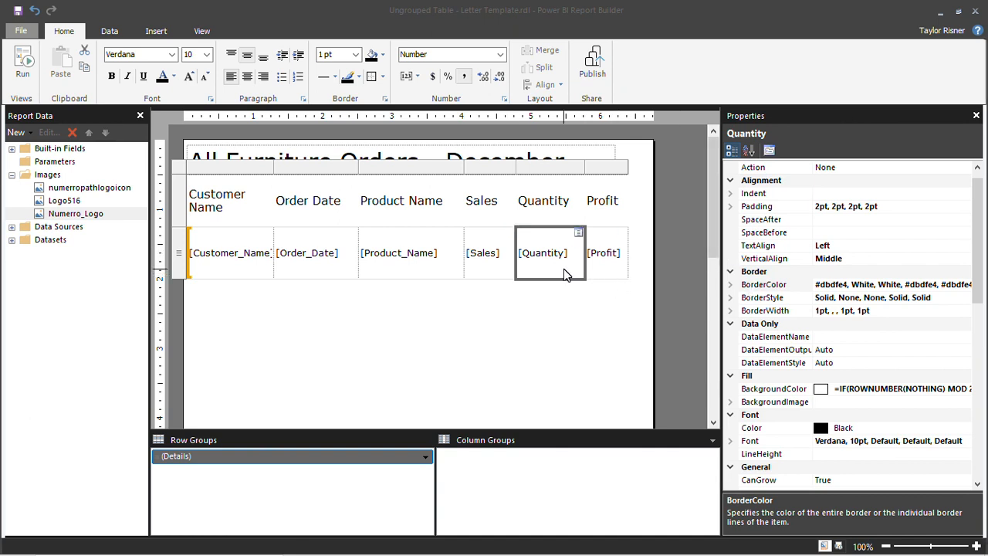
{"action": "left_click", "coordinate": [731, 285]}
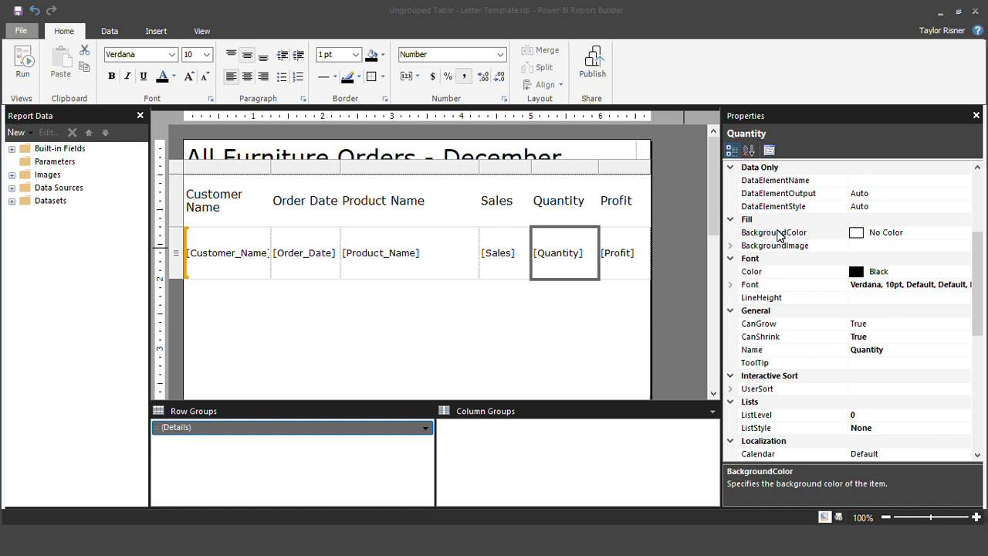
Set the Quantity detail cell's BackgroundColor expression to =IF(ROWNUMBER(NOTHING) MOD 2, "#F6F8FC", "white").
{"action": "left_click", "coordinate": [931, 235]}
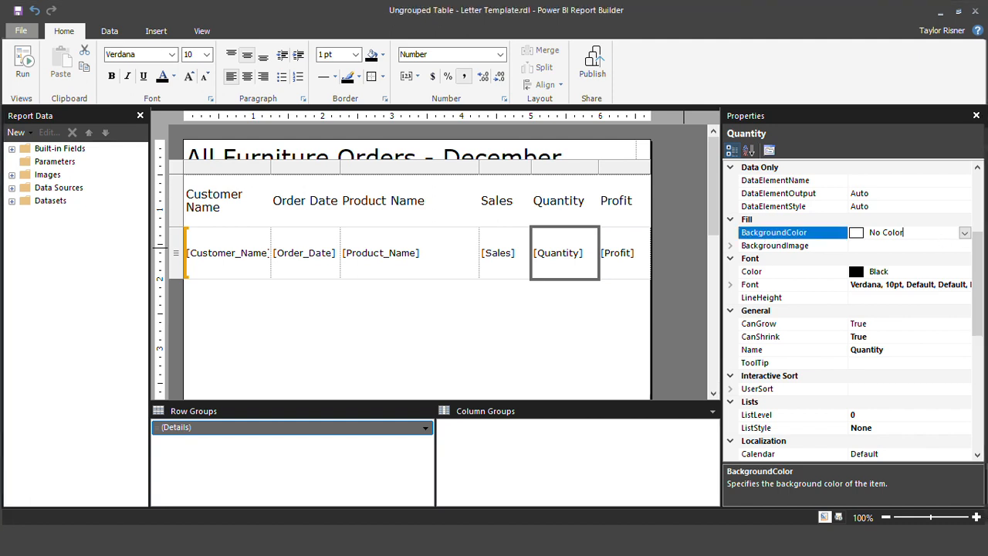
{"action": "left_click", "coordinate": [963, 232]}
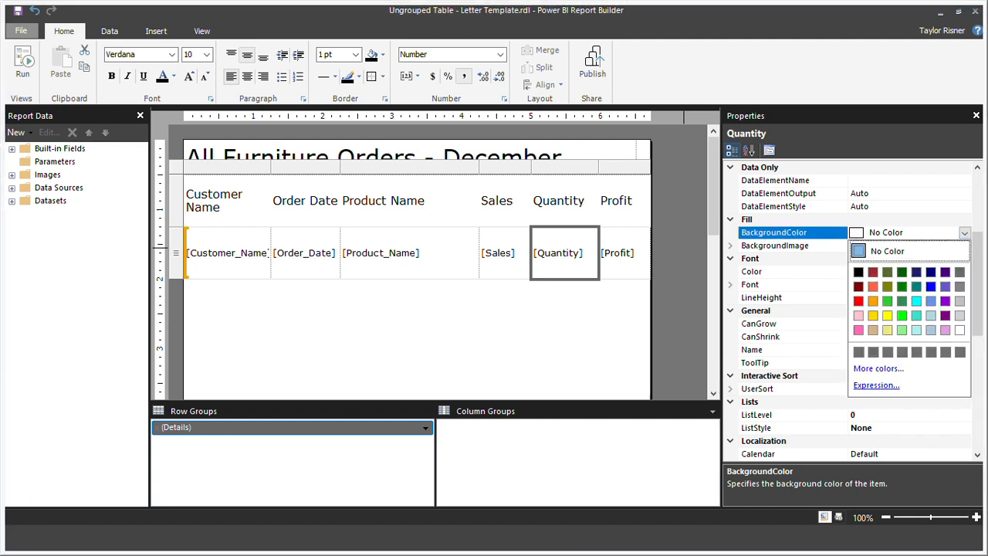
{"action": "left_click", "coordinate": [876, 385]}
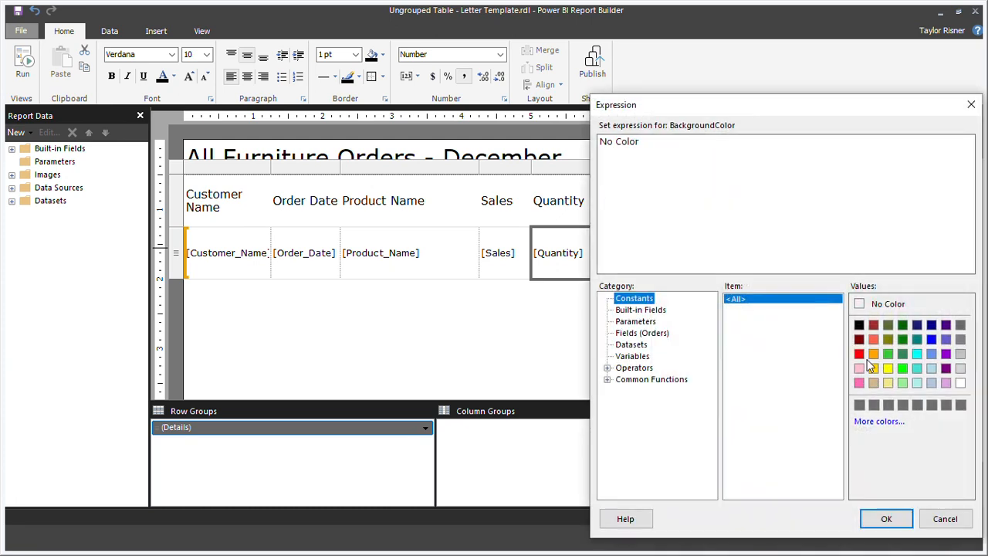
{"action": "key", "text": "ctrl+a"}
{"action": "key", "text": "BackSpace"}
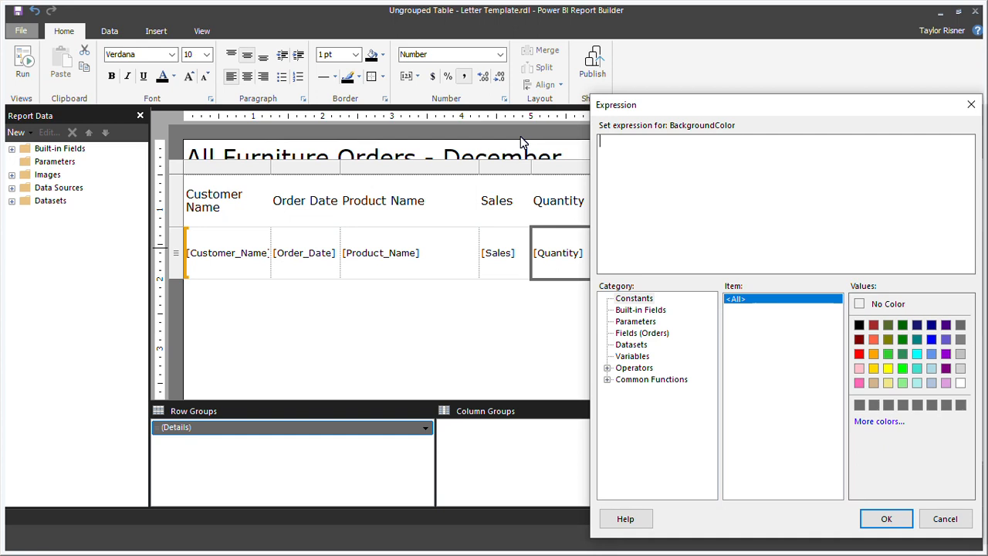
{"action": "type", "text": "=IF(ROWNUMBER(NOTHING) MOD 2, \"#F6F8FC\", \"white\")"}
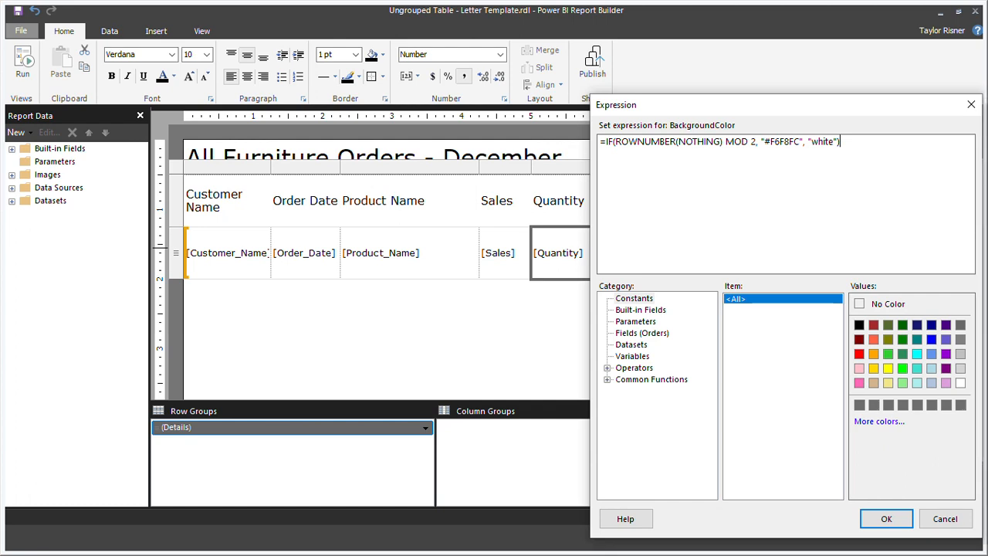
{"action": "left_click_drag", "start_coordinate": [771, 141], "coordinate": [801, 141]}
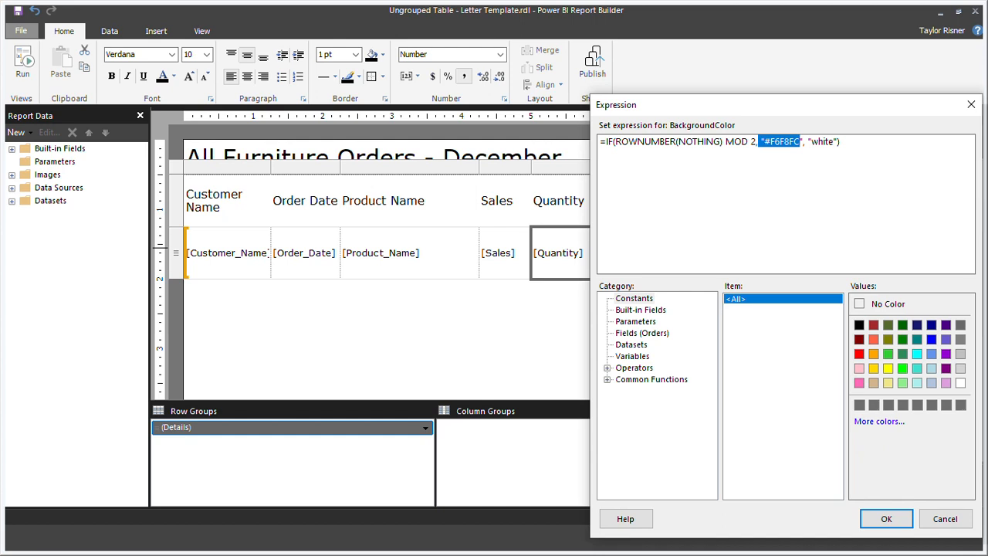
{"action": "left_click_drag", "start_coordinate": [806, 141], "coordinate": [830, 142]}
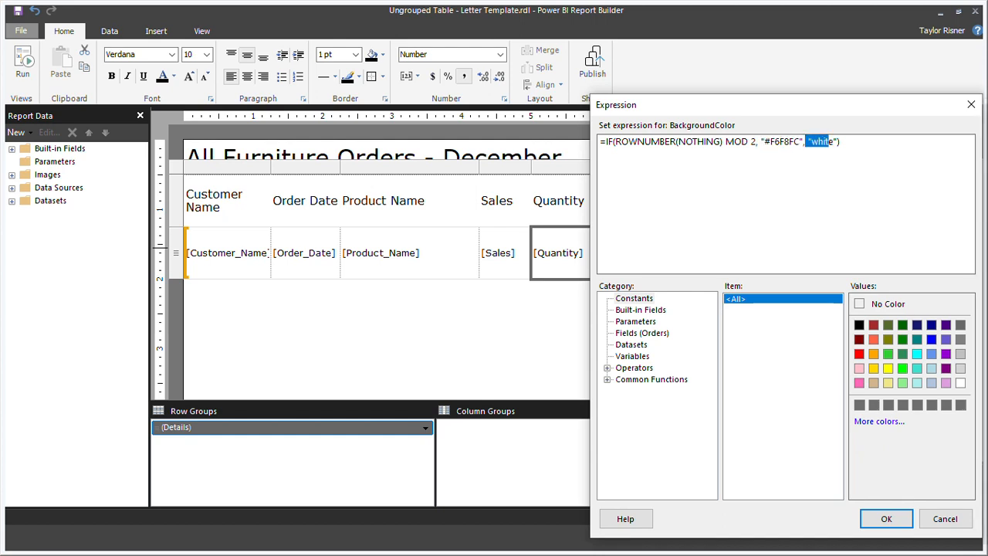
{"action": "left_click", "coordinate": [824, 142]}
{"action": "left_click_drag", "start_coordinate": [808, 142], "coordinate": [765, 142]}
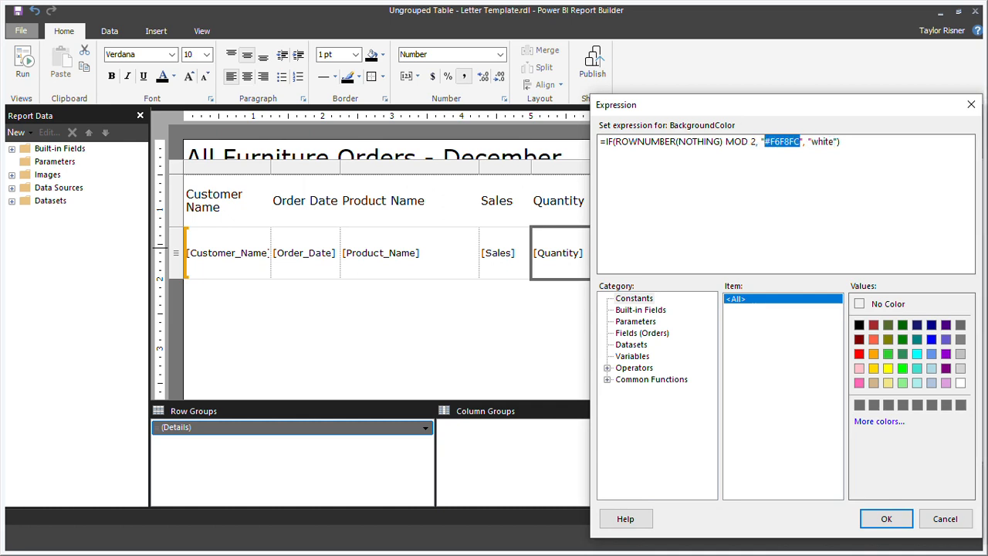
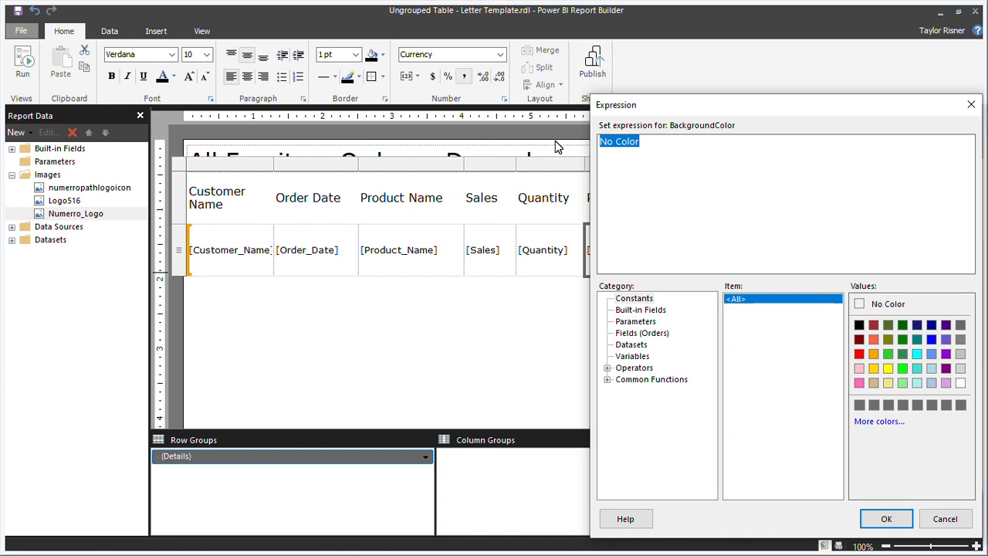
Set the Profit detail cell's BackgroundColor expression to =IIF(Fields!Profit.Value > 20, "#09B39D", IIF(Fields!Profit.Value < 20, "#F65164", "White")).
{"action": "type", "text": "=IIF(Fields!Profit.Value > 20, \"#09B39D\", IIF(Fields!Profit.Value < 20, \"#F65164\", \"White\"))"}
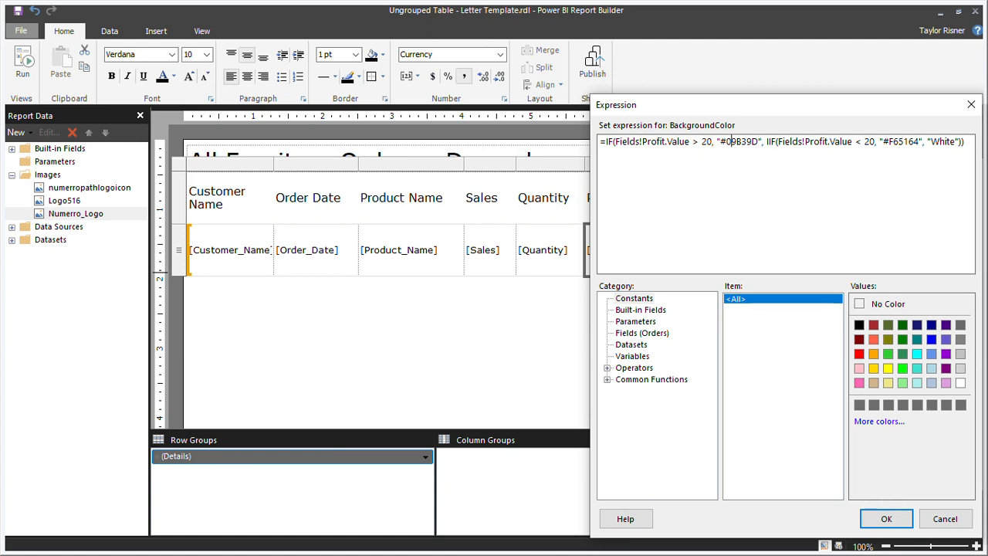
{"action": "left_click_drag", "start_coordinate": [714, 142], "coordinate": [763, 142]}
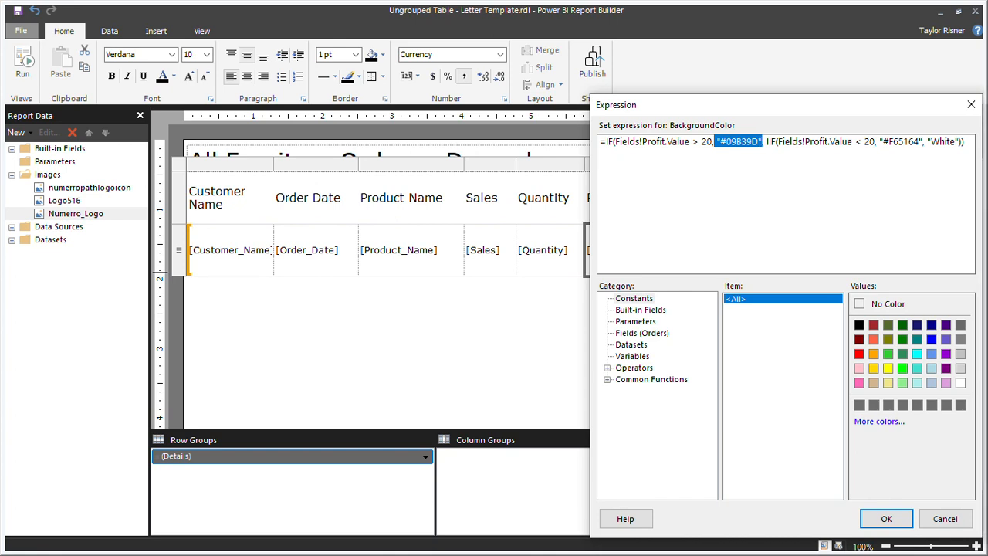
{"action": "left_click", "coordinate": [847, 142]}
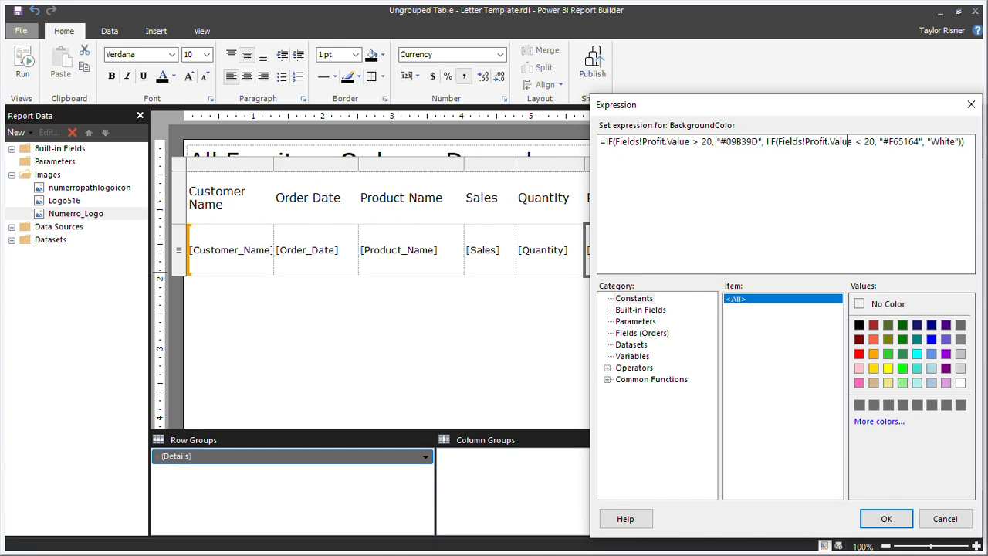
{"action": "double_click", "coordinate": [870, 142]}
{"action": "left_click_drag", "start_coordinate": [883, 142], "coordinate": [920, 142]}
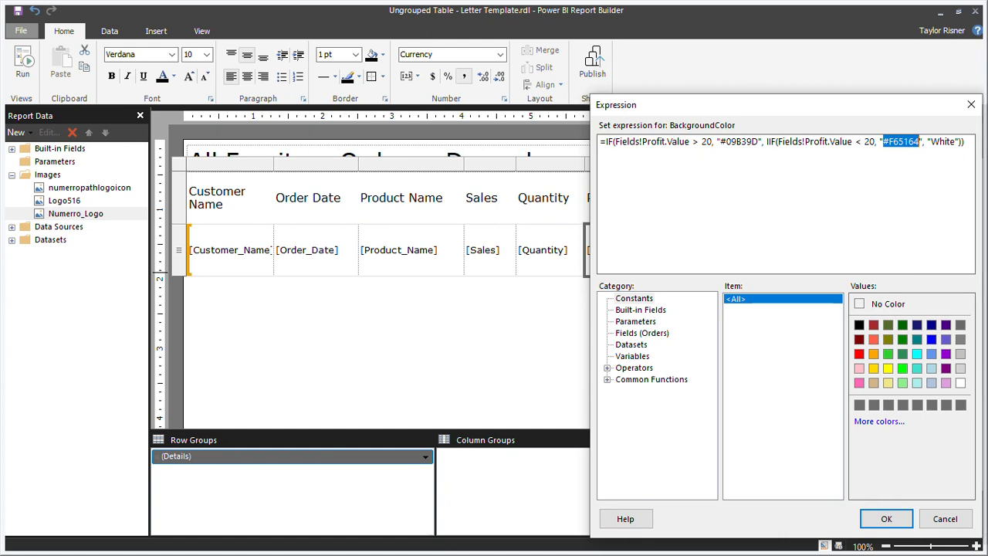
{"action": "left_click_drag", "start_coordinate": [927, 142], "coordinate": [961, 142]}
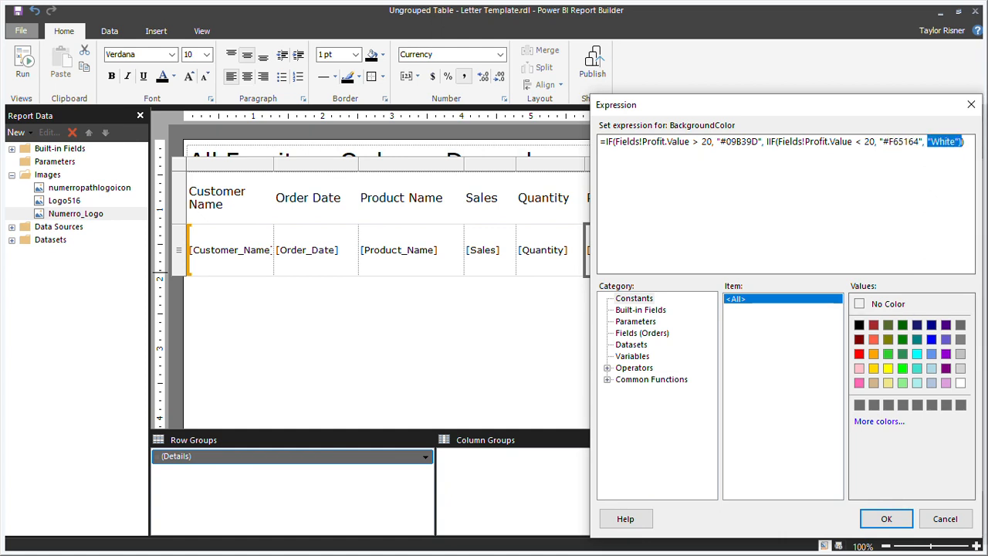
{"action": "left_click", "coordinate": [881, 522]}
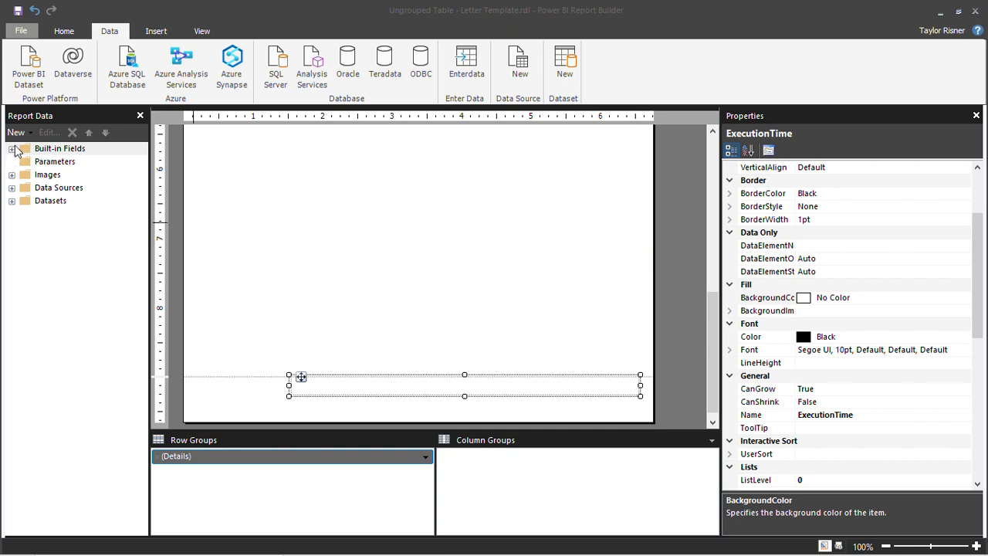
Insert the built-in Page Number field into the empty text box in the page footer.
{"action": "double_click", "coordinate": [87, 150]}
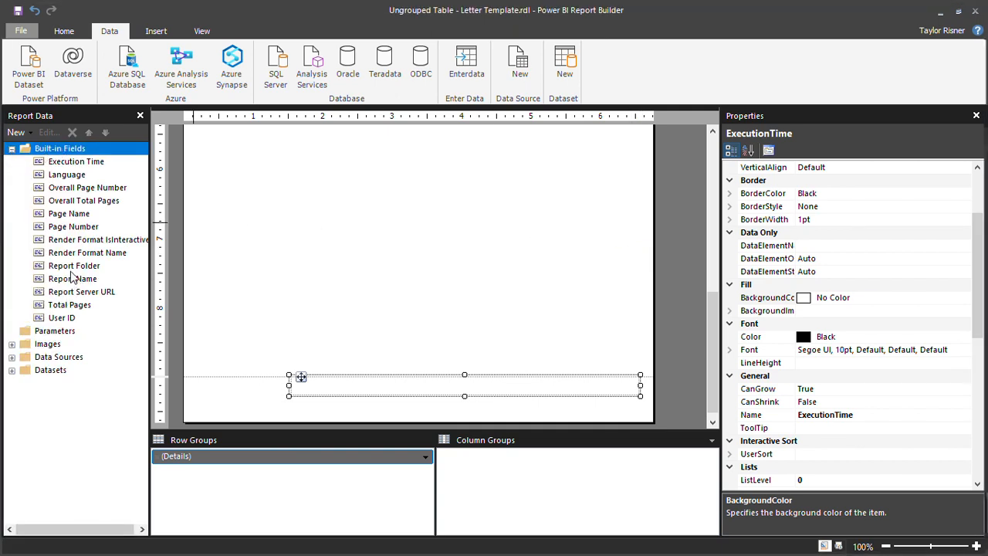
{"action": "left_click", "coordinate": [74, 226]}
{"action": "left_click_drag", "start_coordinate": [301, 376], "coordinate": [301, 377]}
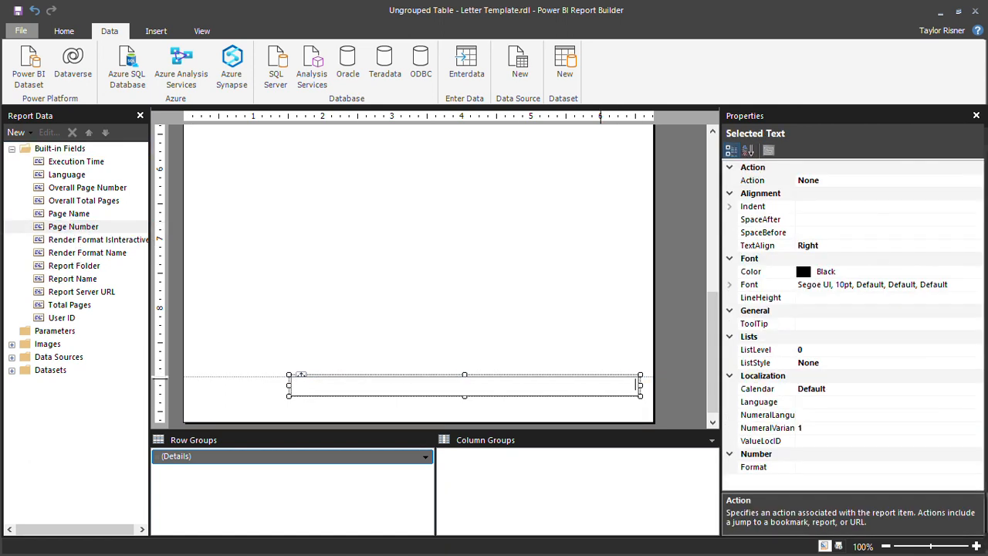
{"action": "left_click", "coordinate": [598, 384]}
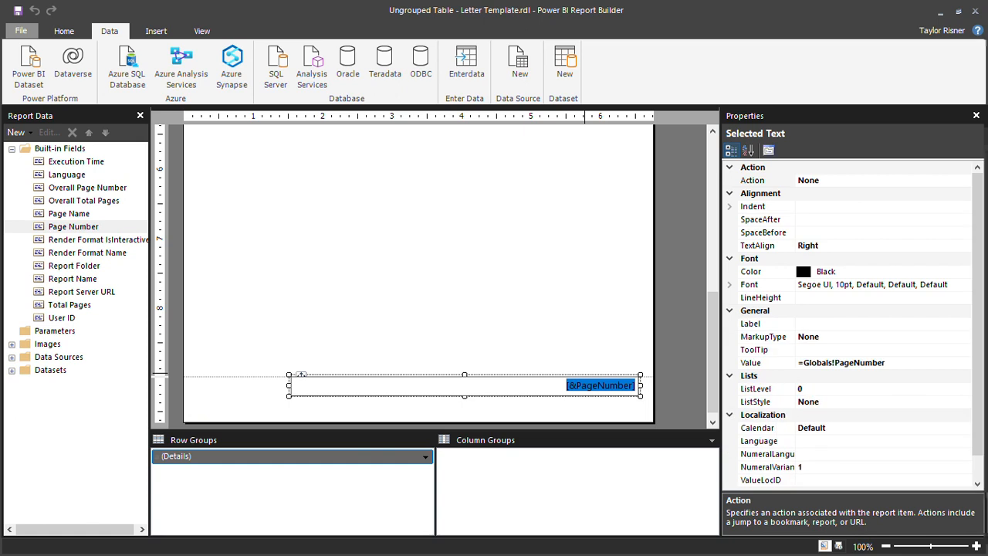
Set the footer field's value to ="Generated at " & Format(Globals!ExecutionTime, "MM/dd/yyyy.") & " Page " & Globals!PageNumber & " of " & Globals!TotalPages.
{"action": "left_click", "coordinate": [889, 362]}
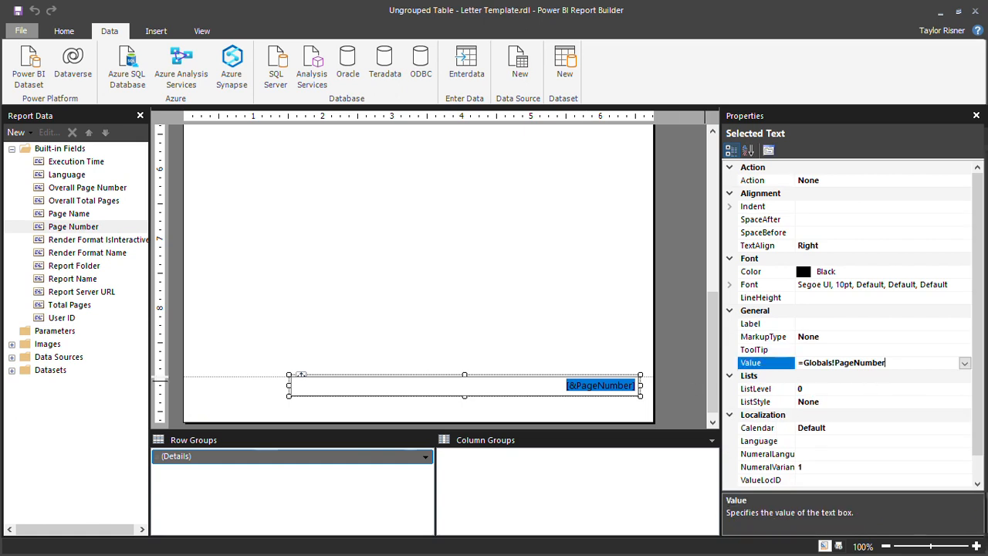
{"action": "left_click", "coordinate": [963, 362]}
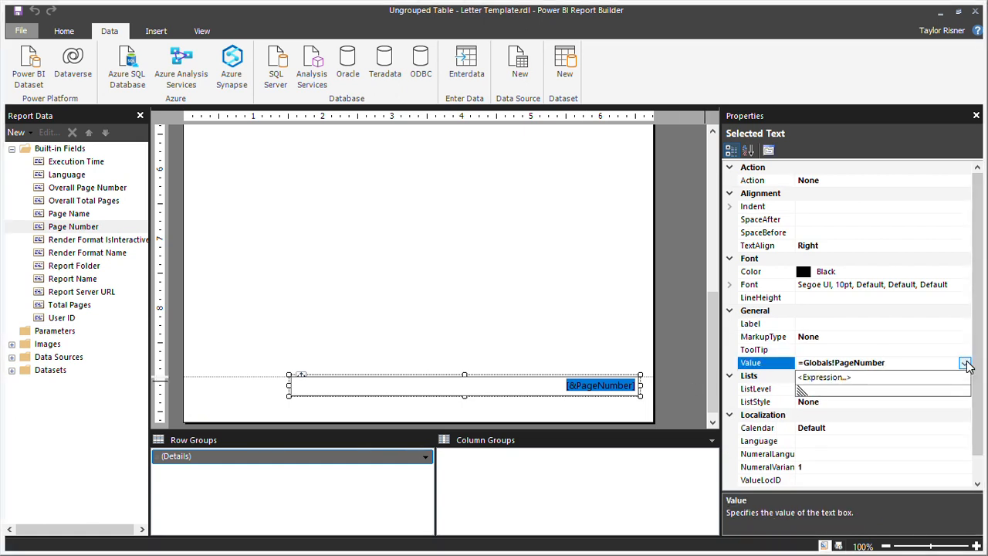
{"action": "left_click", "coordinate": [915, 377]}
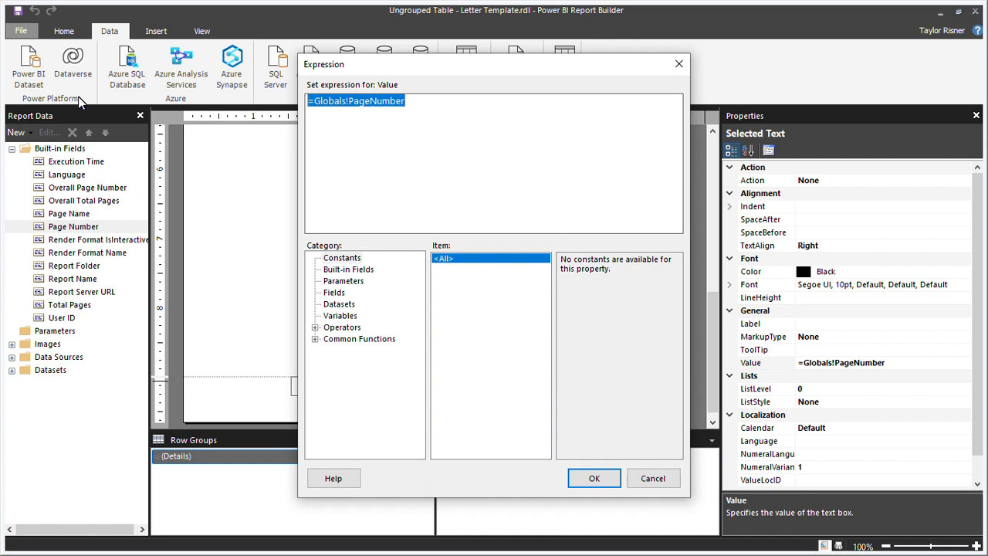
{"action": "type", "text": "=\"Generated at \" & Format(Globals!ExecutionTime, \"MM/dd/yyyy.\") & \" Page \" & Globals!PageNumber & \" of \" & Globals!TotalPages"}
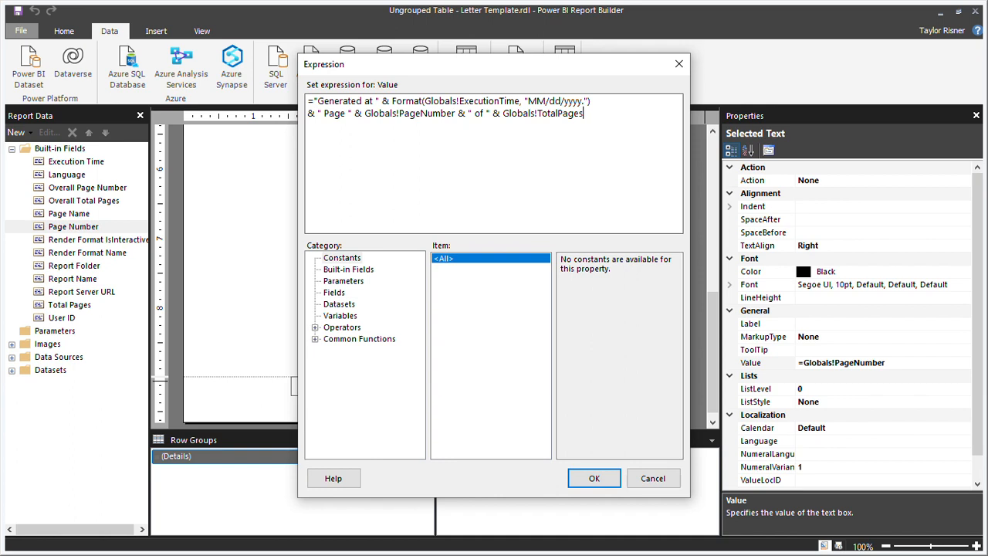
{"action": "left_click", "coordinate": [593, 478]}
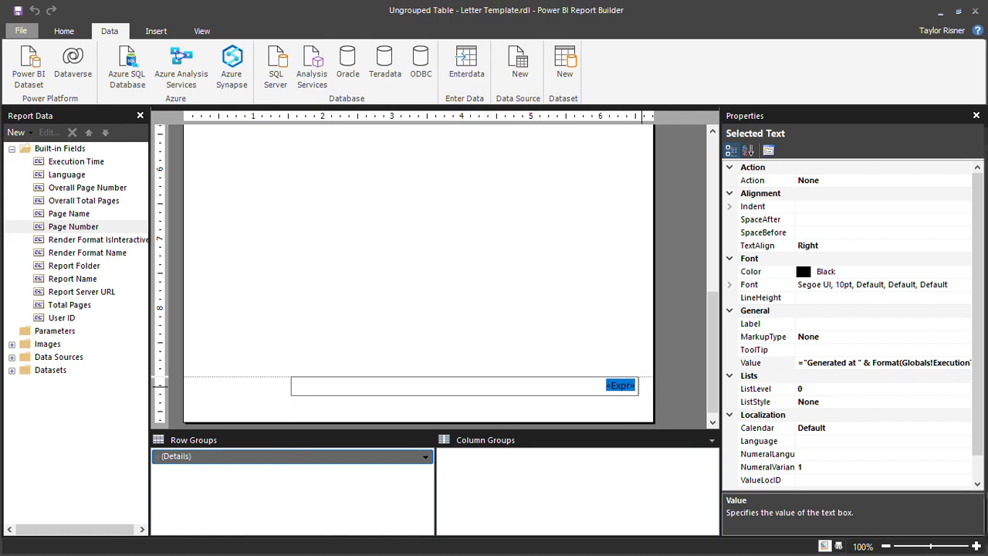
{"action": "left_click", "coordinate": [616, 384]}
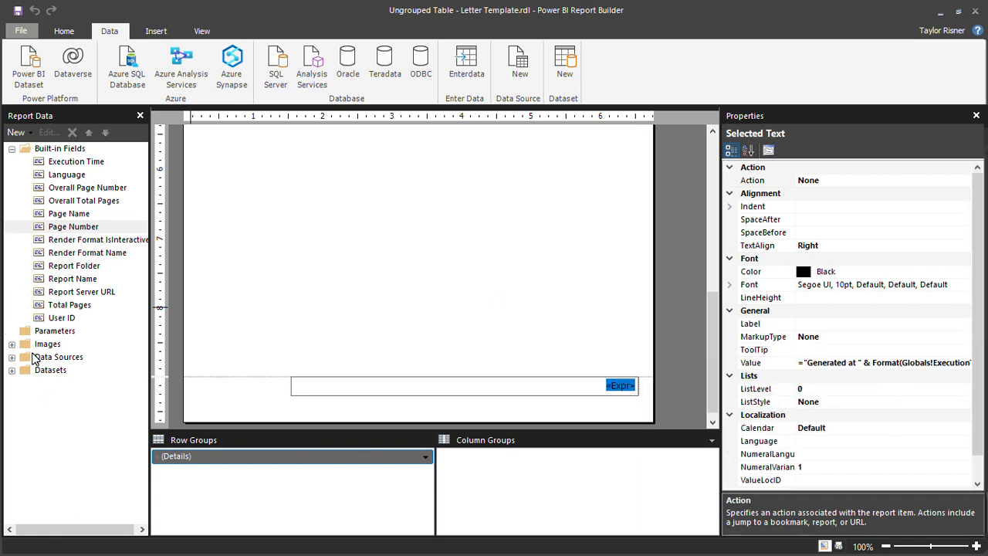
Insert the embedded Numerro_Logo image into the page footer and move it to the footer's top-left corner at 0in, 0in.
{"action": "left_click", "coordinate": [12, 343]}
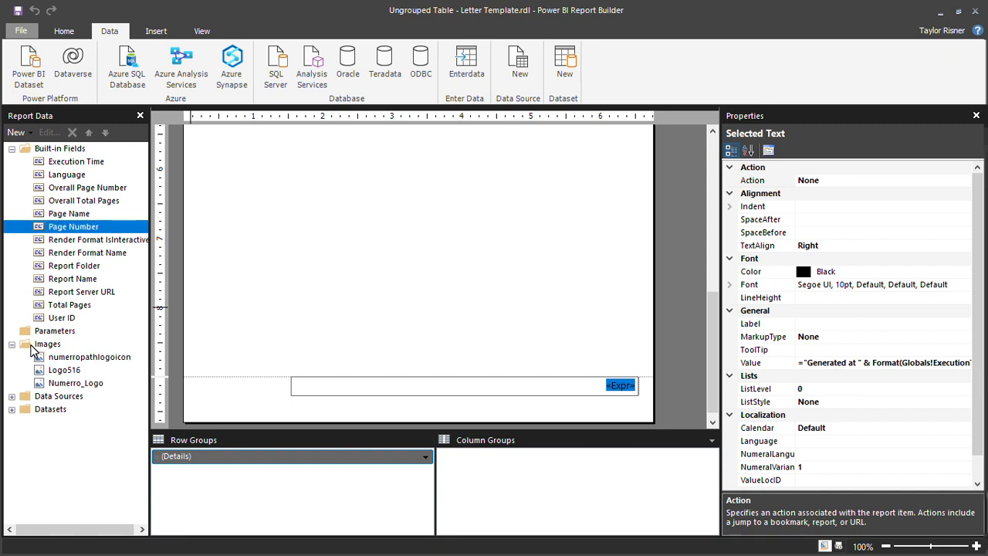
{"action": "left_click", "coordinate": [74, 382]}
{"action": "left_click", "coordinate": [195, 397]}
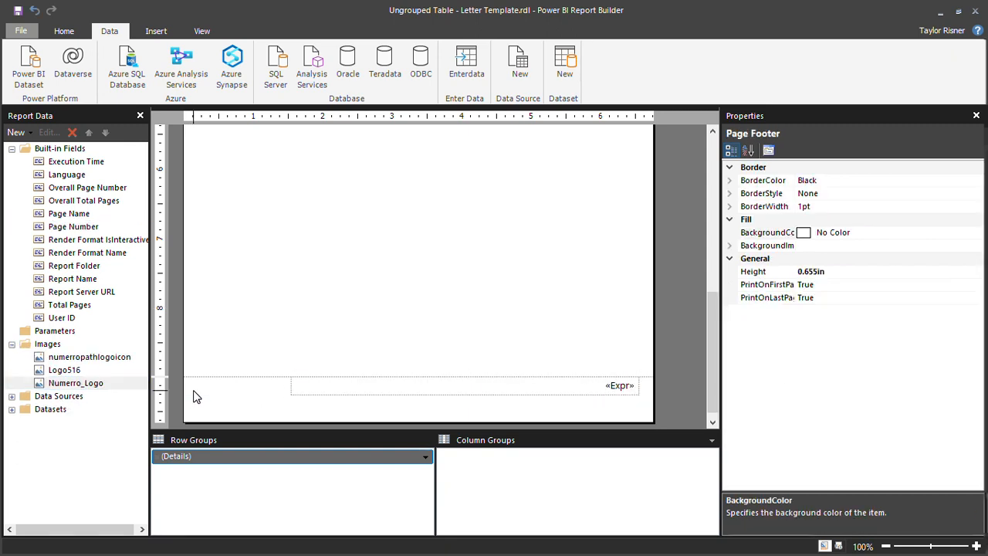
{"action": "left_click", "coordinate": [43, 372]}
{"action": "left_click", "coordinate": [59, 382]}
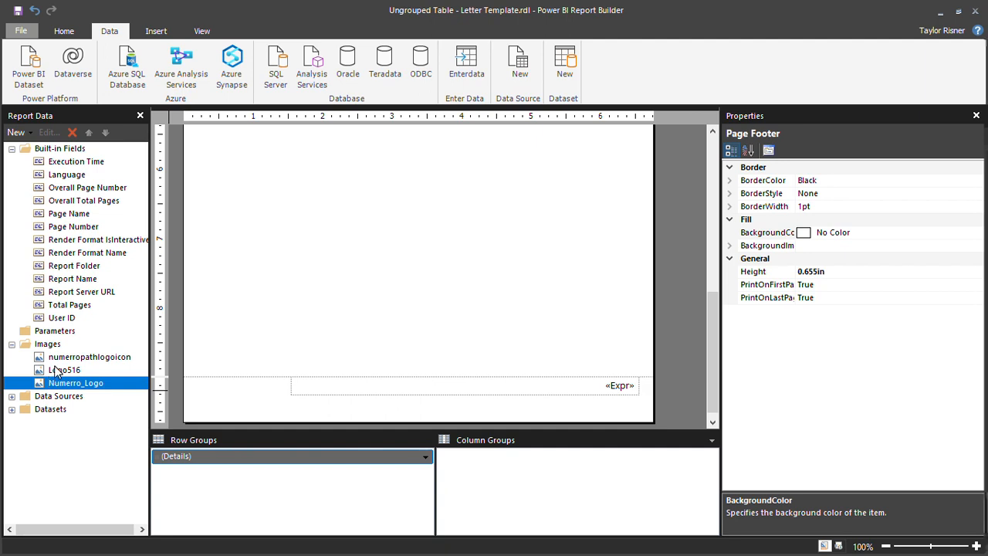
{"action": "left_click_drag", "start_coordinate": [53, 387], "coordinate": [260, 406]}
{"action": "left_click", "coordinate": [607, 451]}
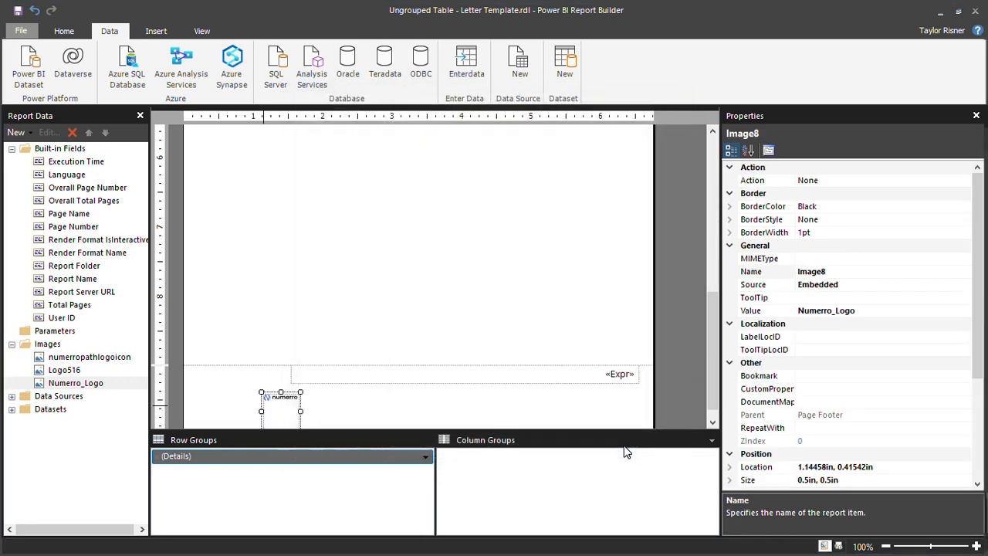
{"action": "left_click_drag", "start_coordinate": [288, 413], "coordinate": [208, 375]}
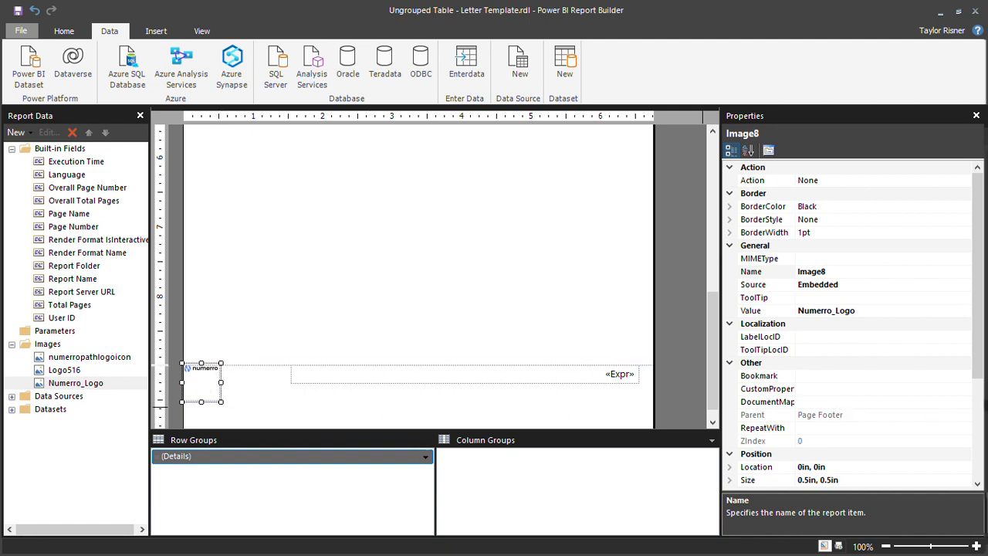
Set the footer logo's width to 5 in and its height to 0.25 in.
{"action": "left_click_drag", "start_coordinate": [978, 349], "coordinate": [965, 408]}
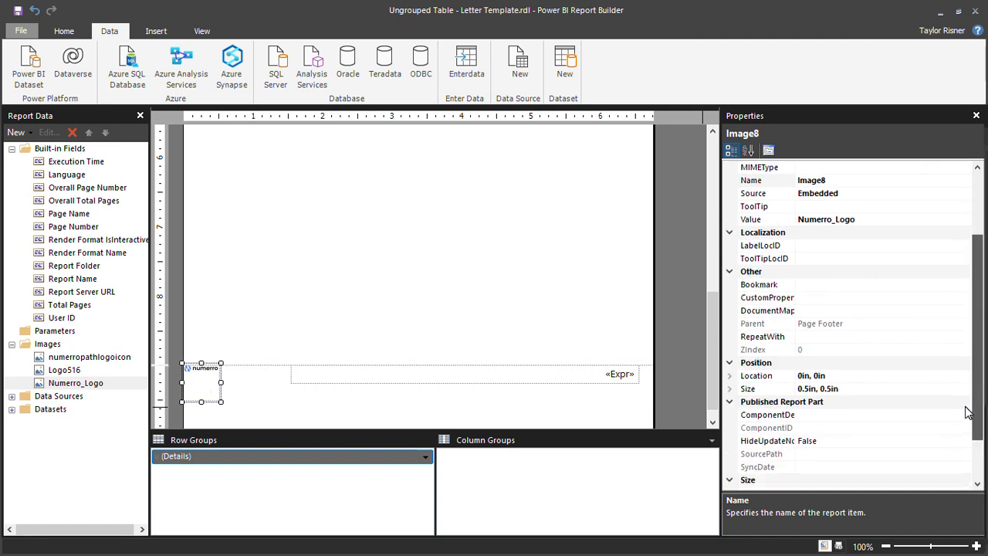
{"action": "left_click", "coordinate": [729, 389]}
{"action": "left_click", "coordinate": [770, 402]}
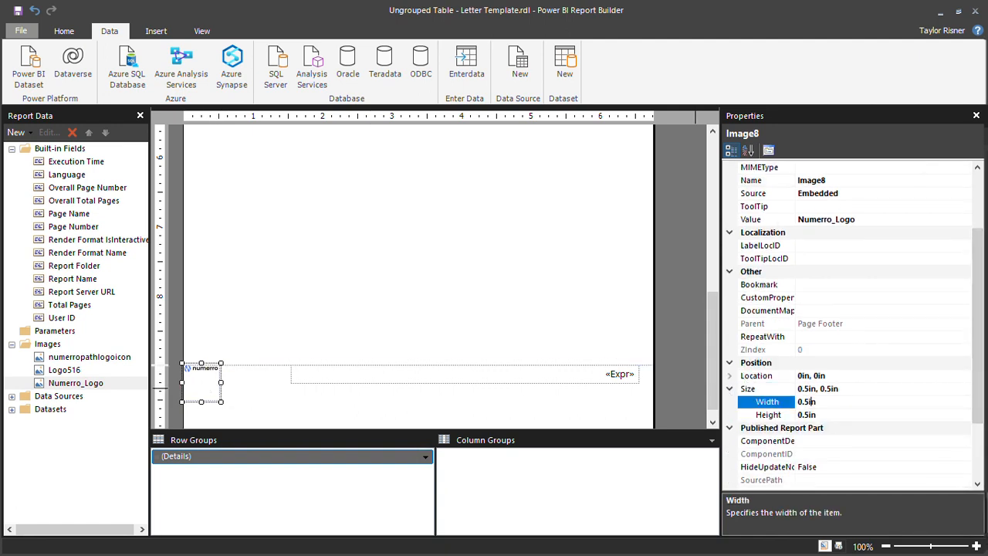
{"action": "type", "text": "5"}
{"action": "left_click", "coordinate": [801, 415]}
{"action": "type", "text": "0.25"}
{"action": "key", "text": "Return"}
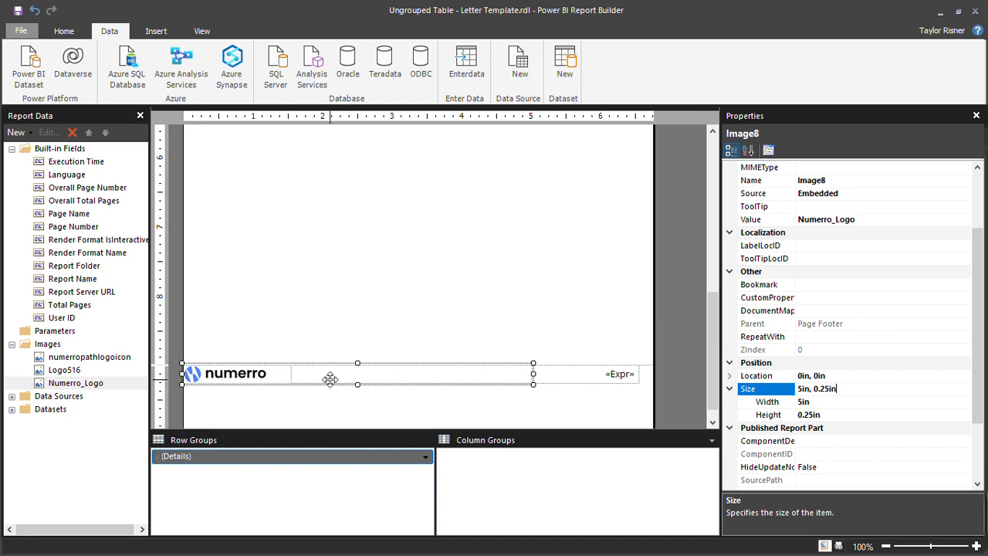
{"action": "left_click", "coordinate": [309, 399]}
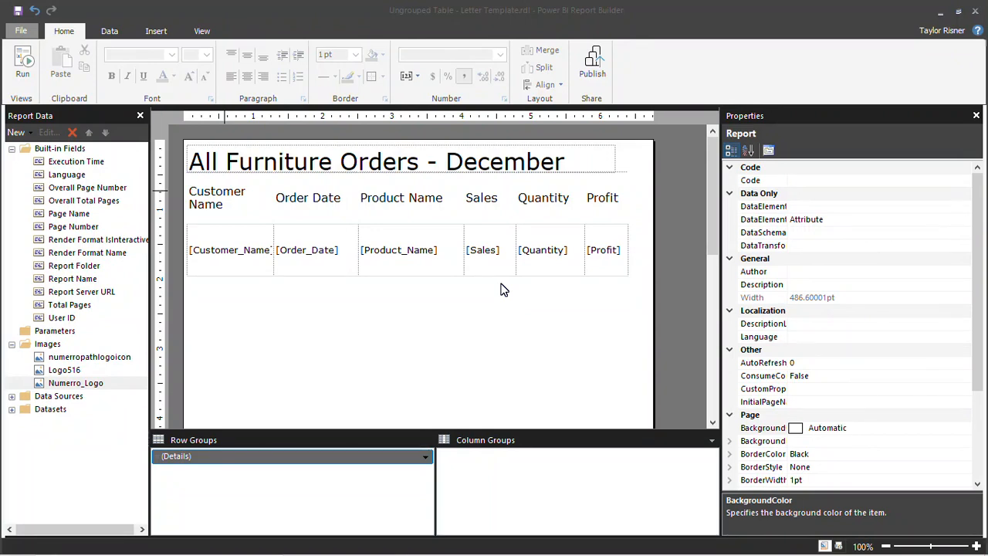
Run the report and preview it in print layout.
{"action": "left_click", "coordinate": [21, 65]}
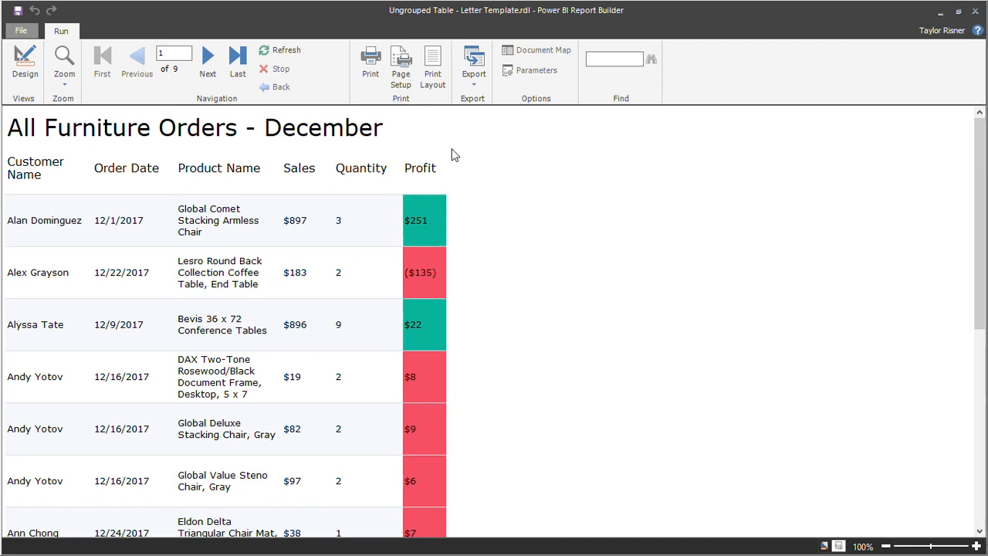
{"action": "left_click", "coordinate": [433, 68]}
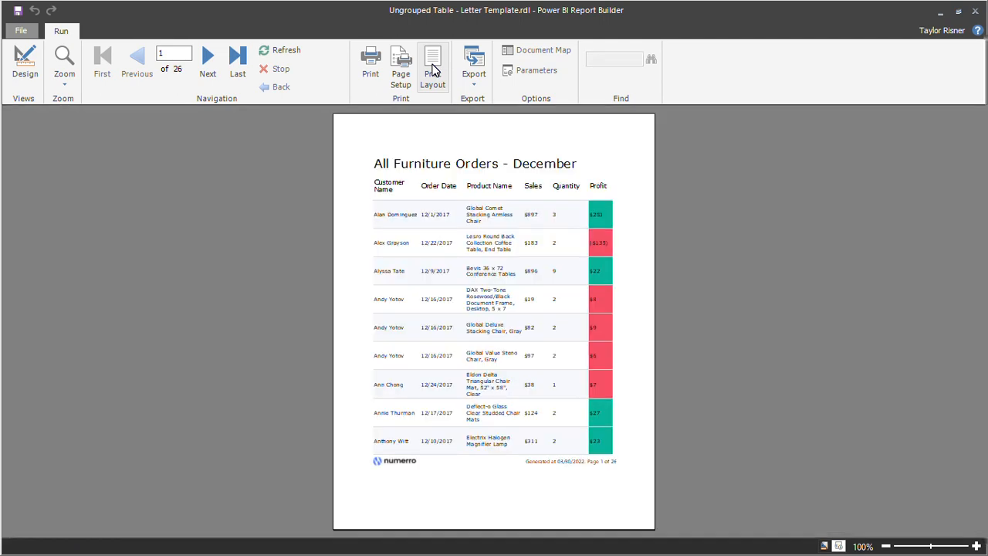